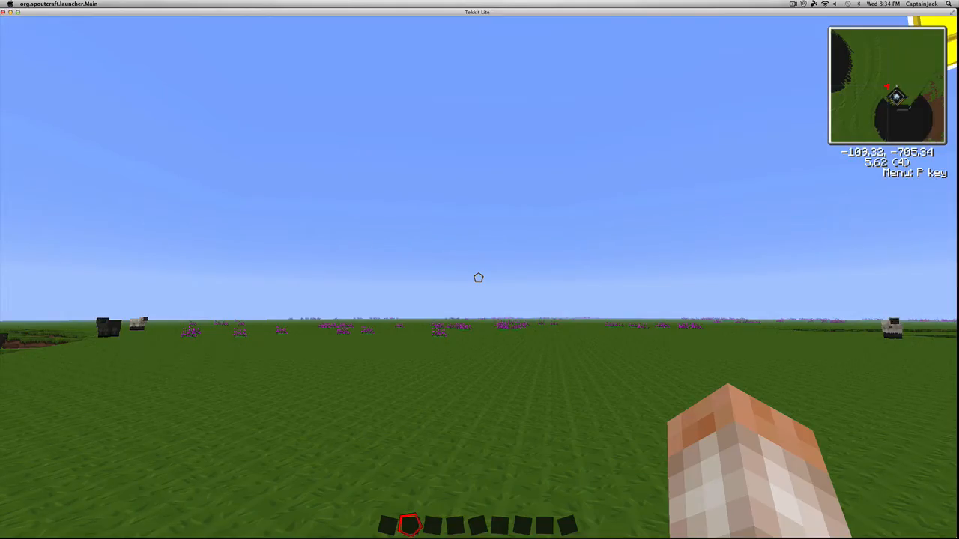
Fly up over the black machine platform, then drop to its side and walk under its roof.
key("w")
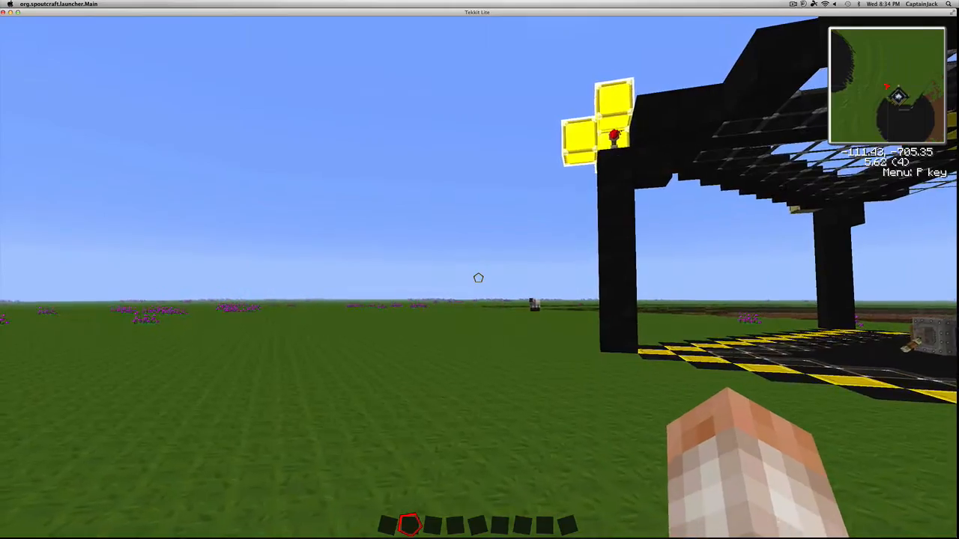
key("space")
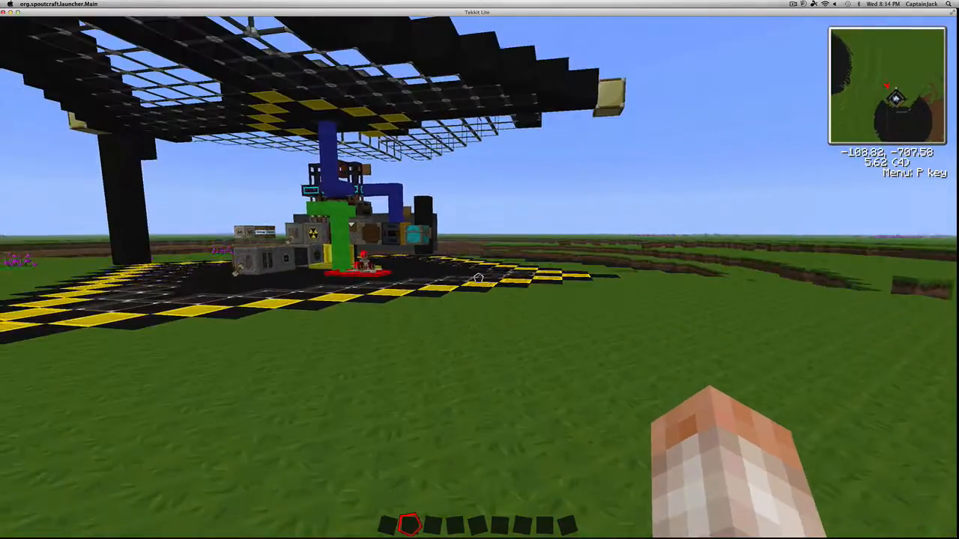
key("w")
key("shift")
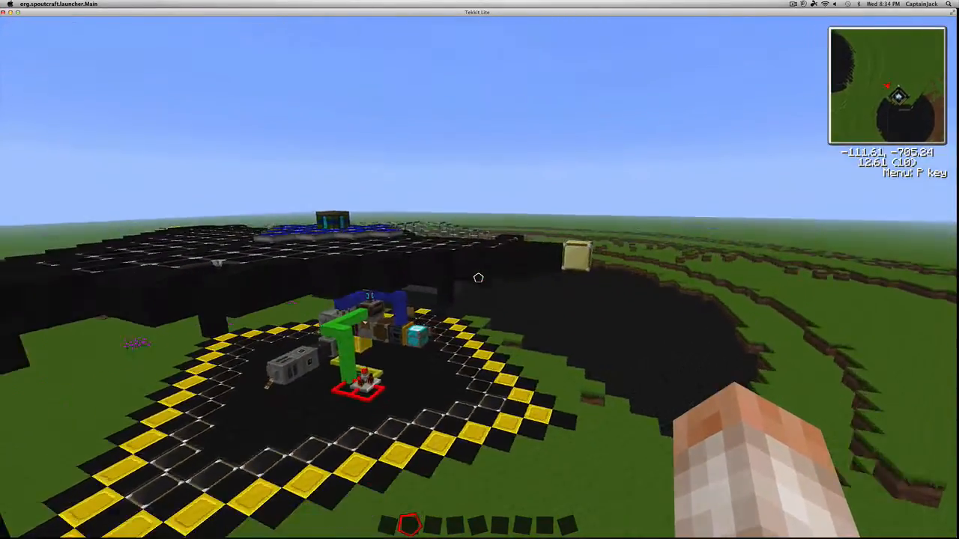
key("shift")
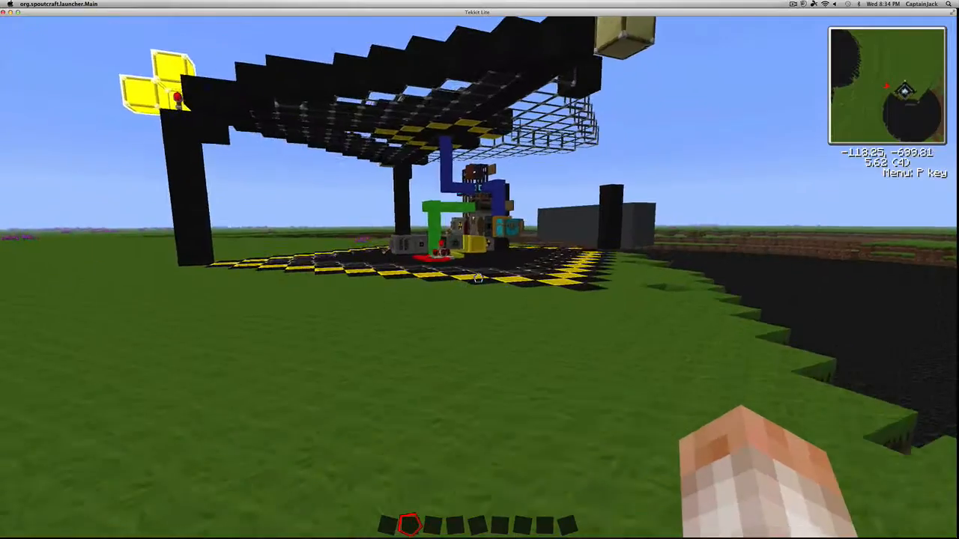
key("w")
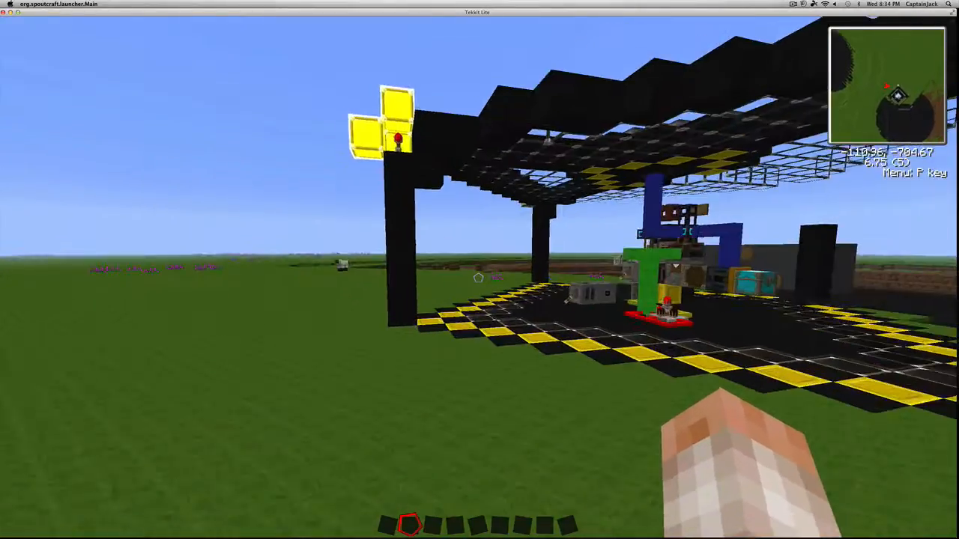
key("w")
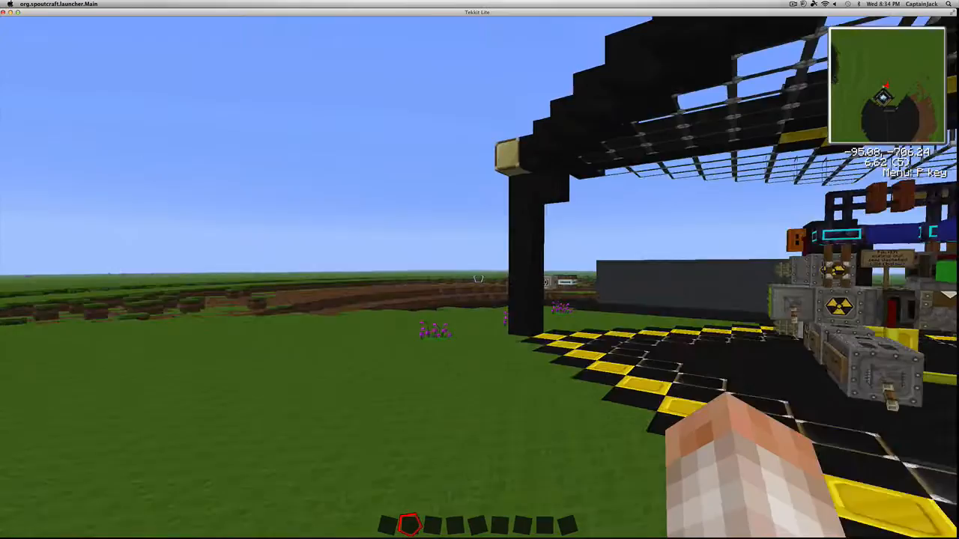
Rise high above the structure, cross the crater and descend onto the crater floor.
key("space")
key("w")
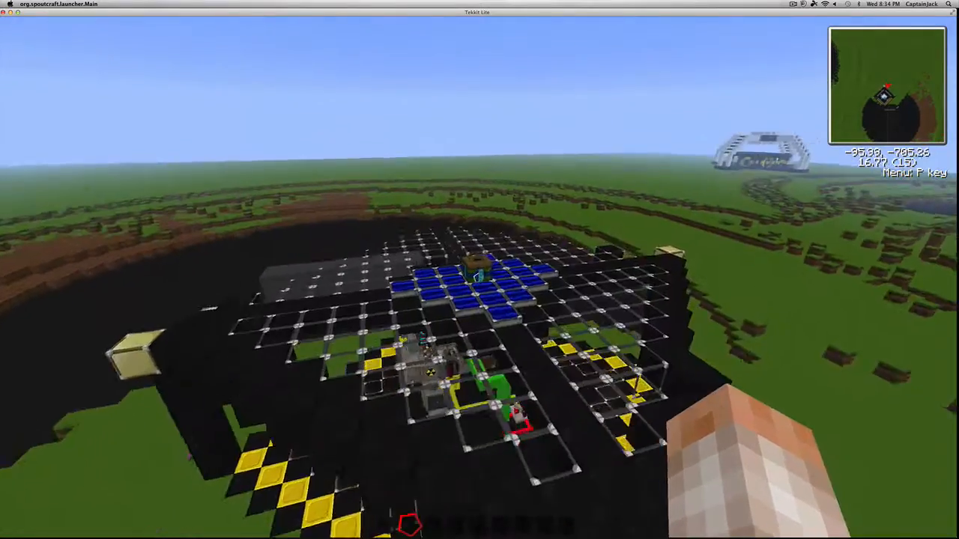
key("w")
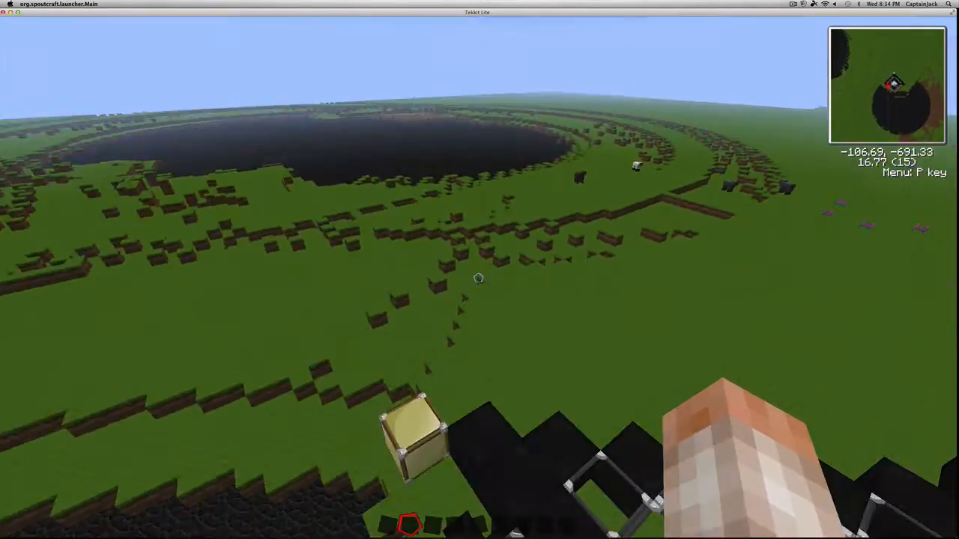
key("shift")
key("w")
key("shift")
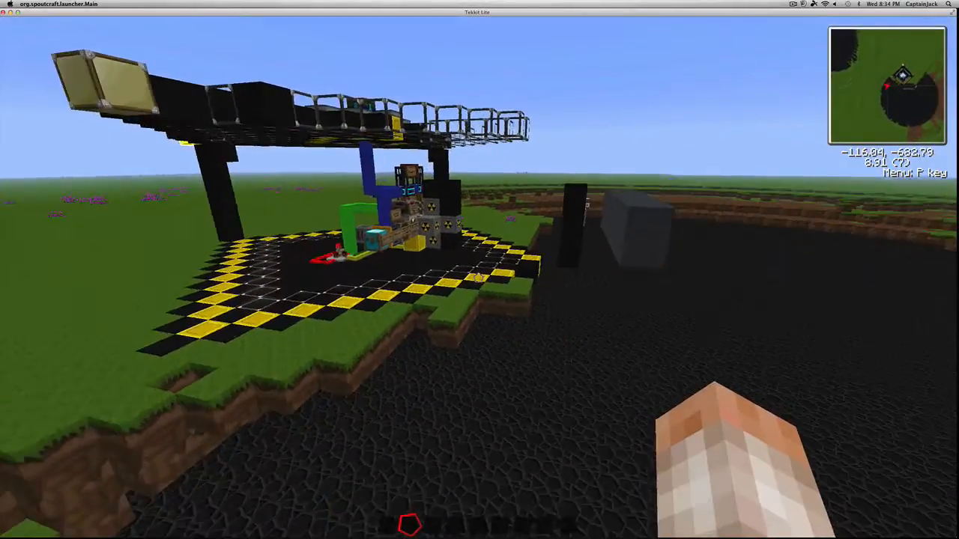
Fly over the grey wall and climb away over the grassland toward the distant white structure.
key("w")
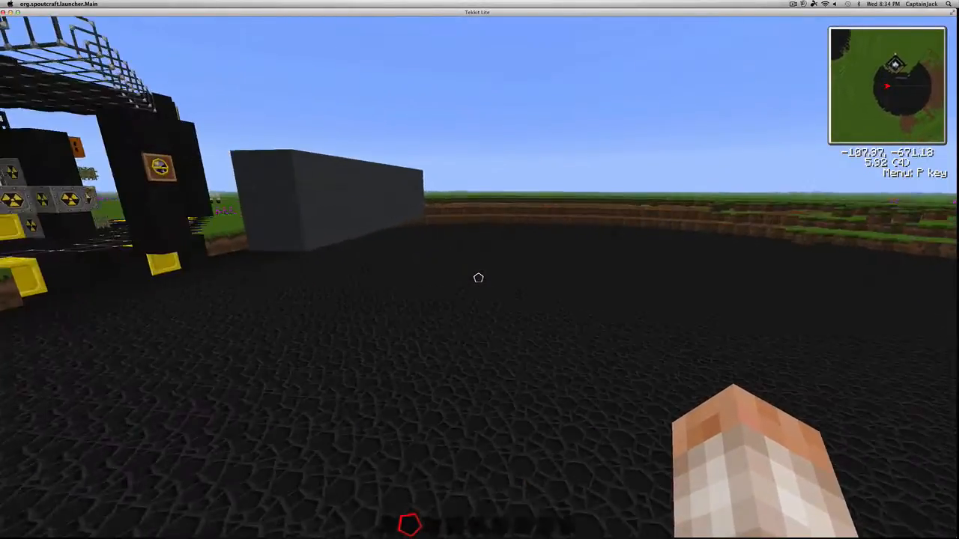
key("w")
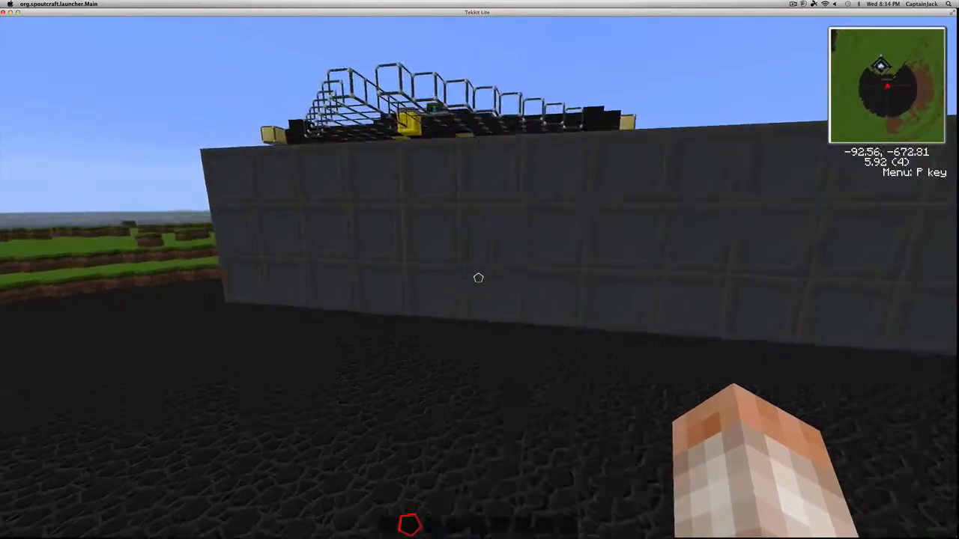
key("space")
key("w")
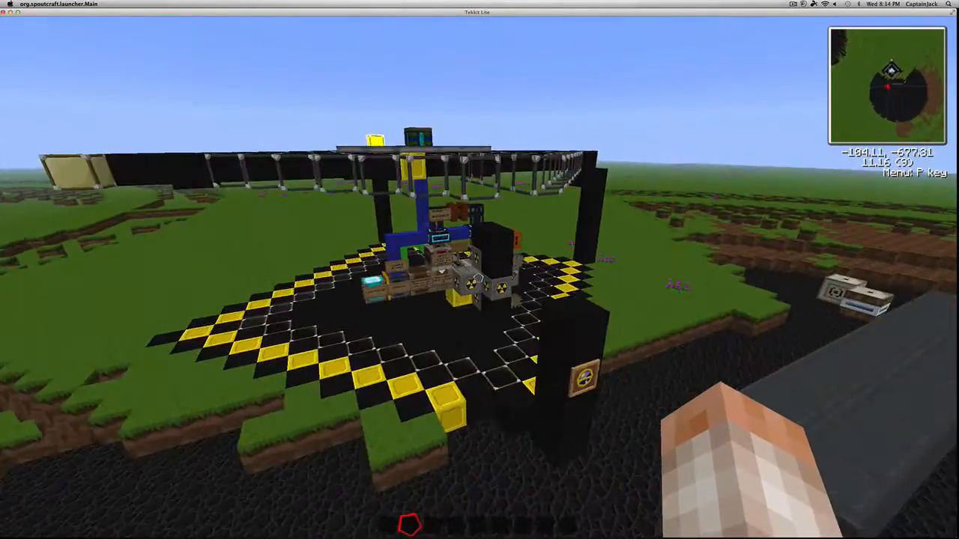
key("w")
key("space")
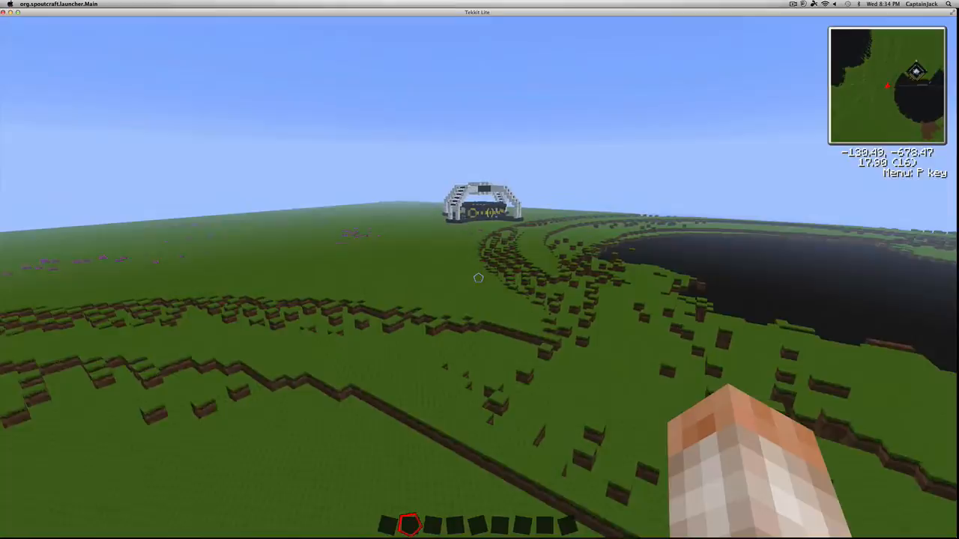
Fly to the white-arched structure and descend to view it from below.
key("w")
key("w")
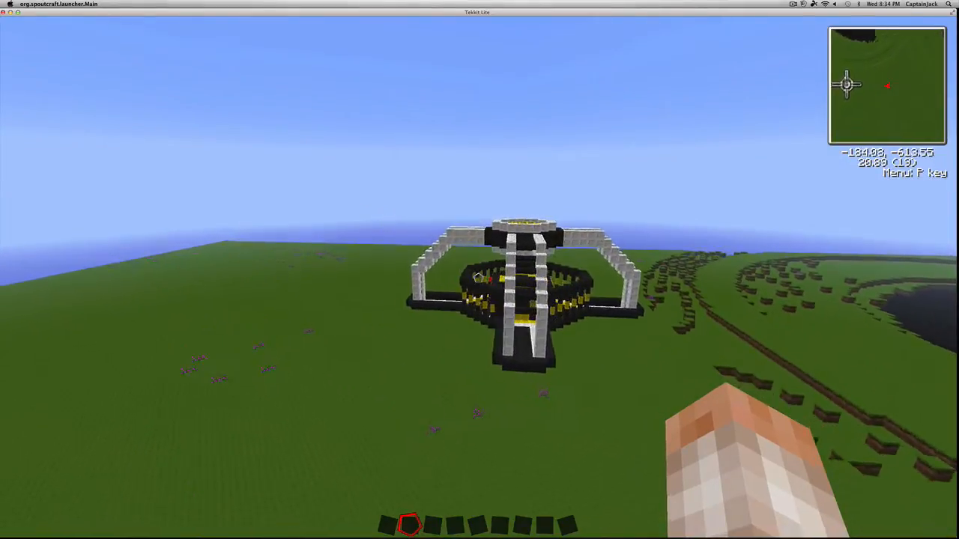
key("w")
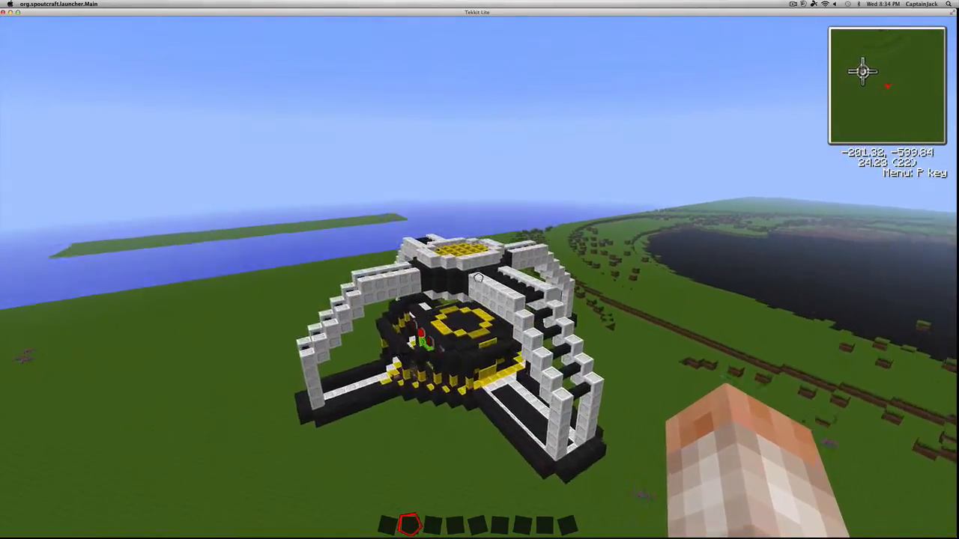
key("shift")
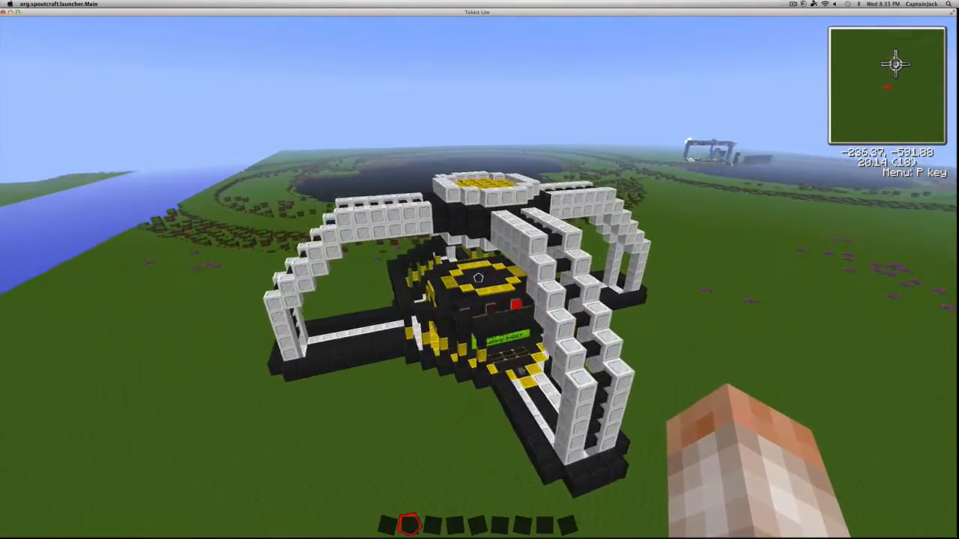
key("w")
key("shift")
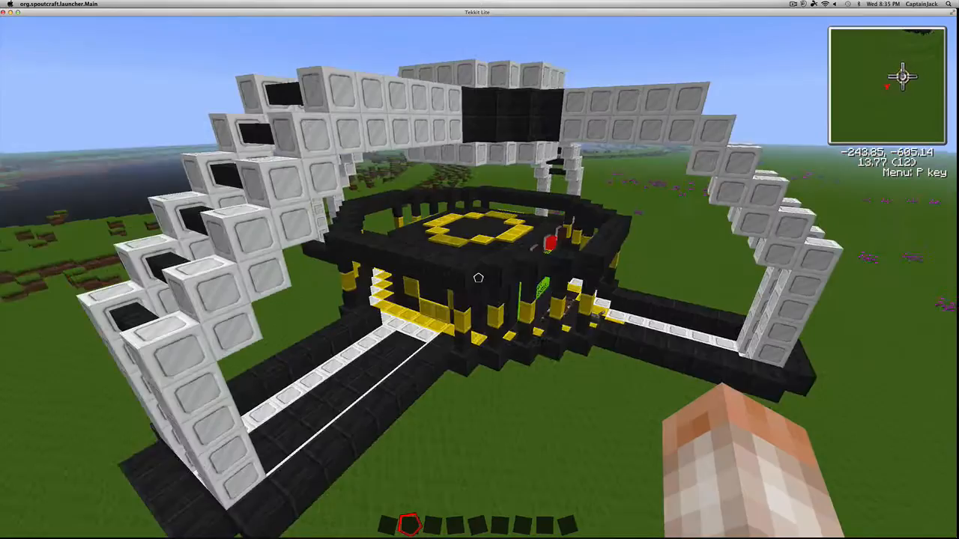
key("w")
key("shift")
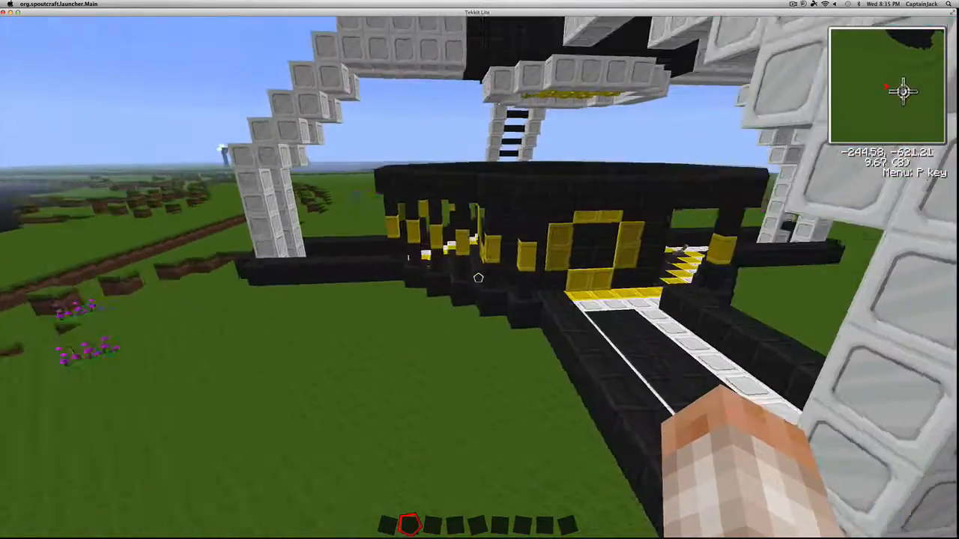
Circle the building, approach its yellow face and drop to ground level inside it.
key("w")
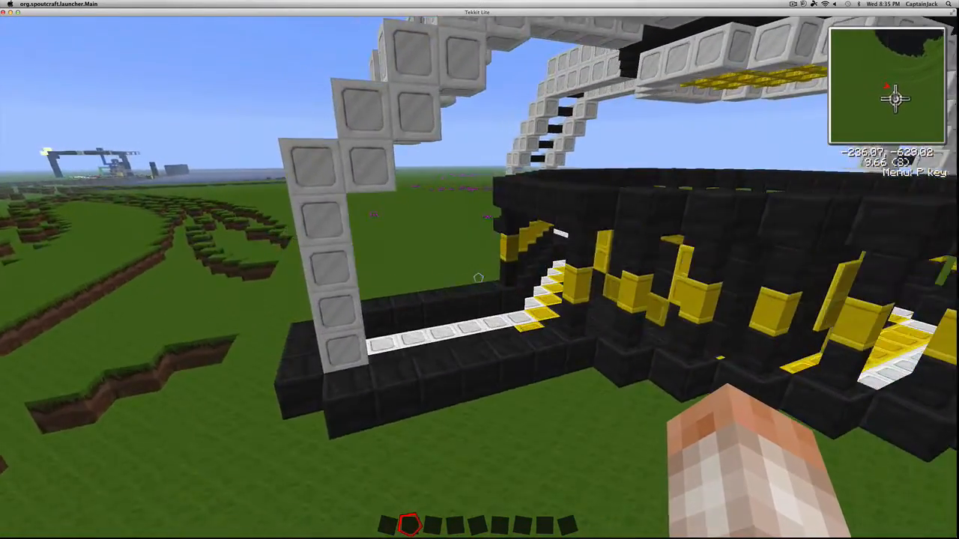
key("w")
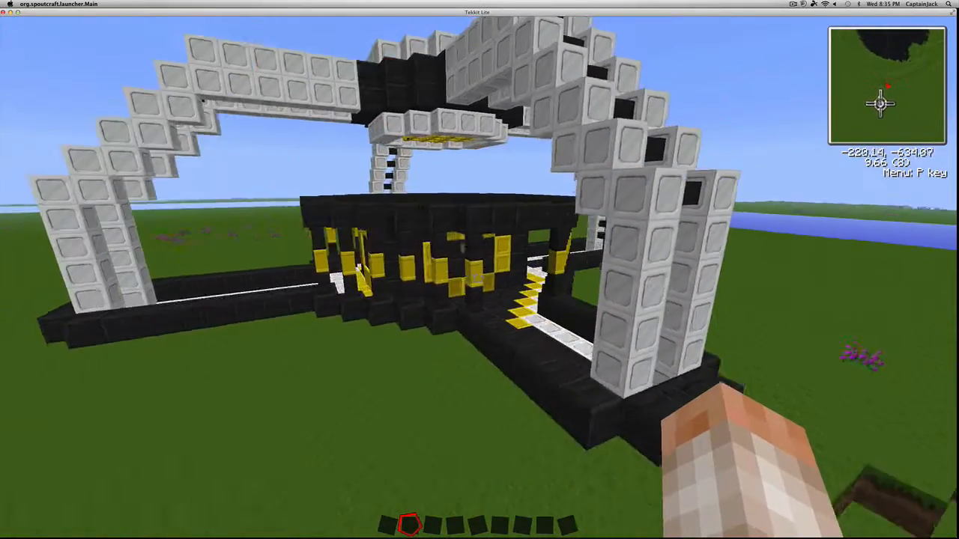
key("w")
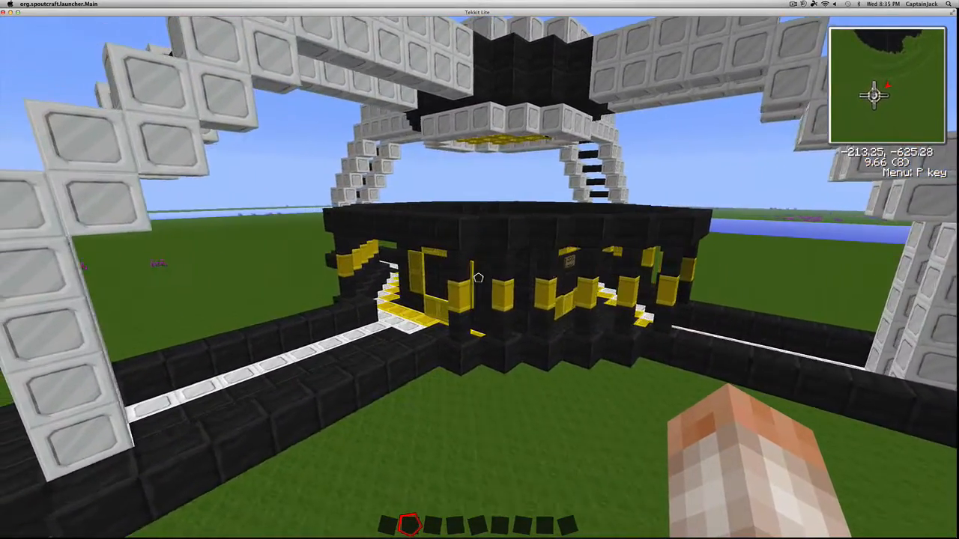
key("w")
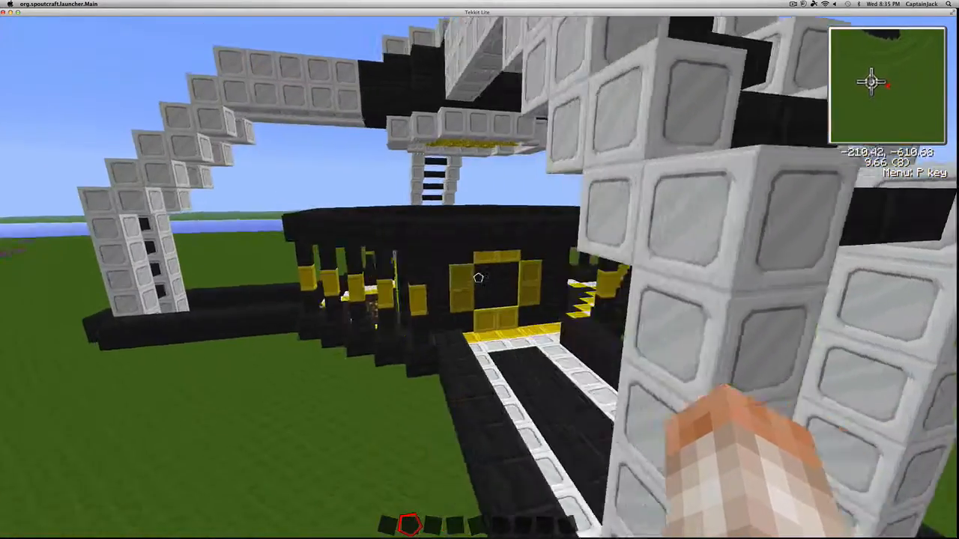
key("w")
key("shift")
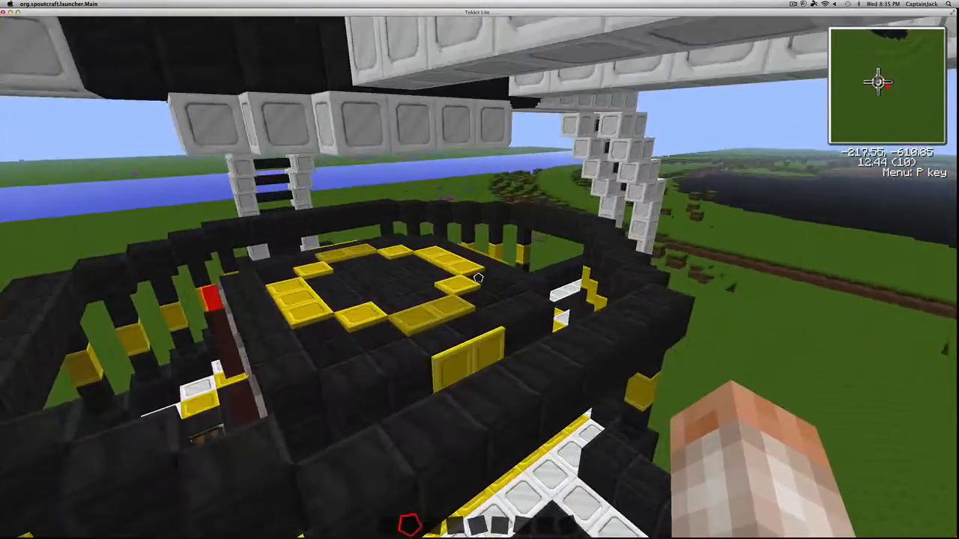
key("w")
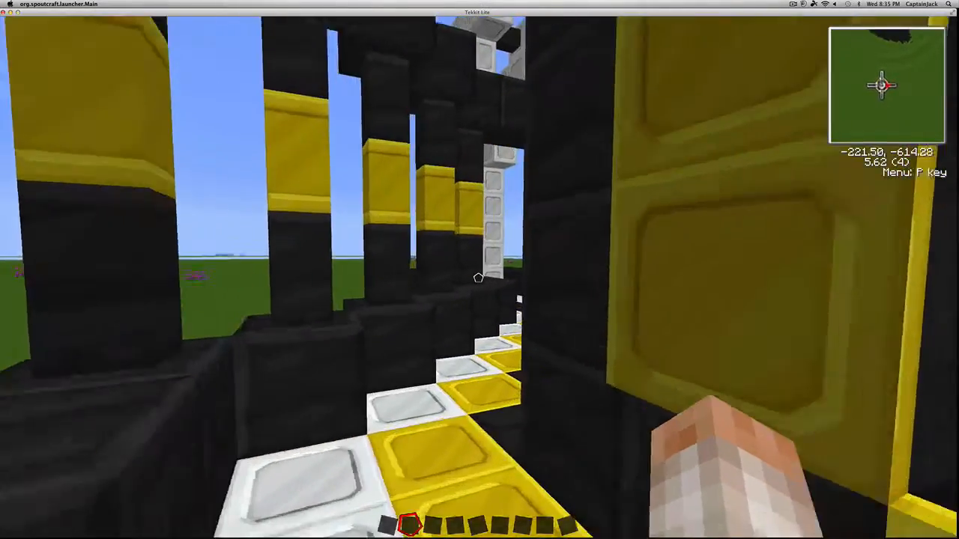
Walk up to THE BLACK PEARL status display and step back to see it whole.
key("w")
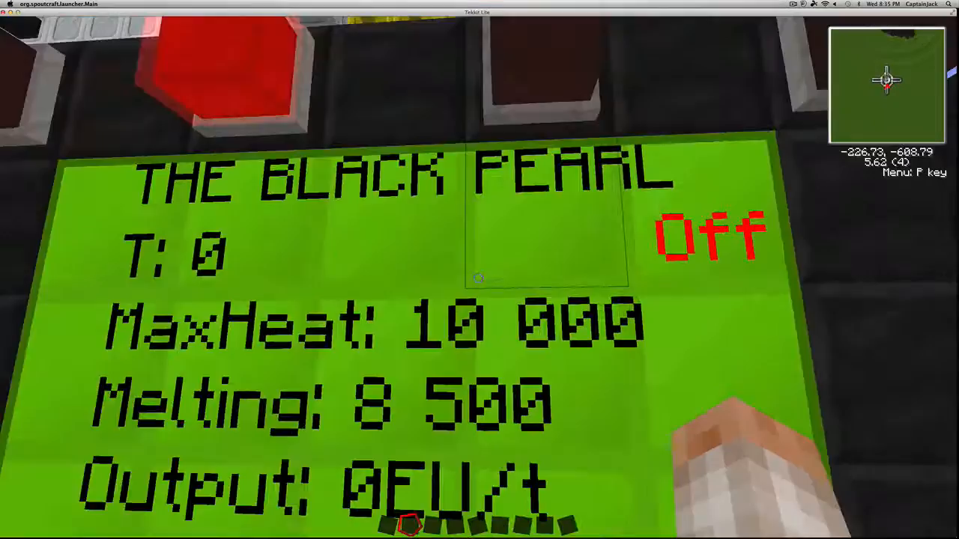
key("s")
key("w")
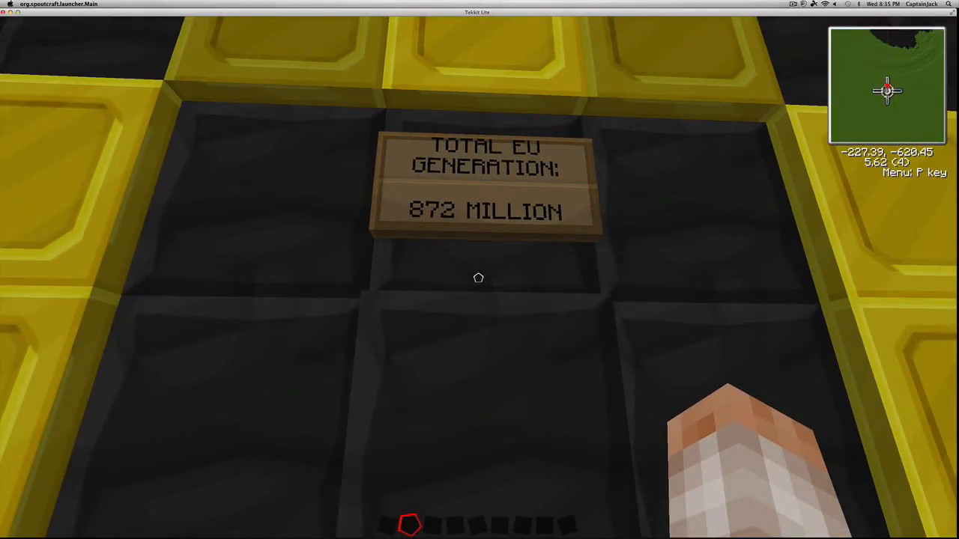
Walk along the walkway and stand right in front of the Black Pearl display.
key("w")
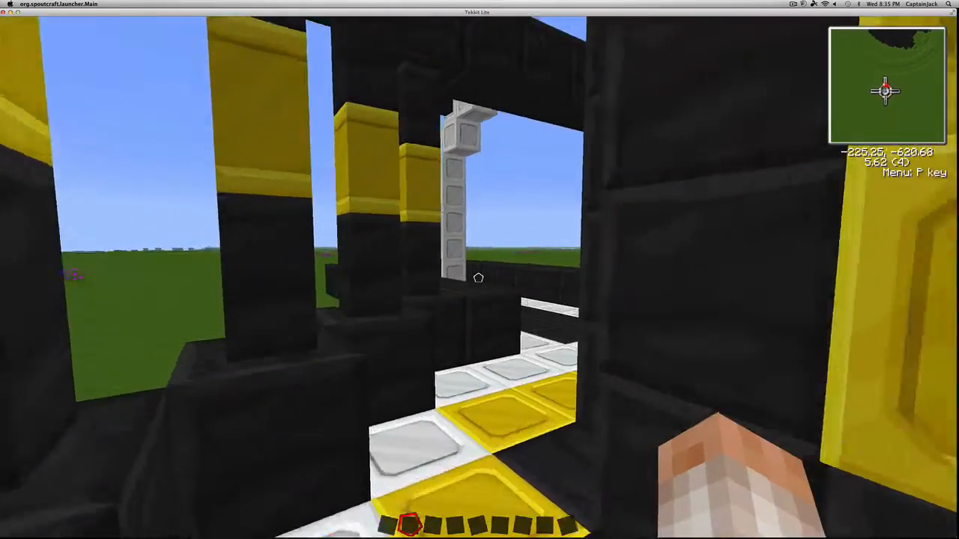
key("w")
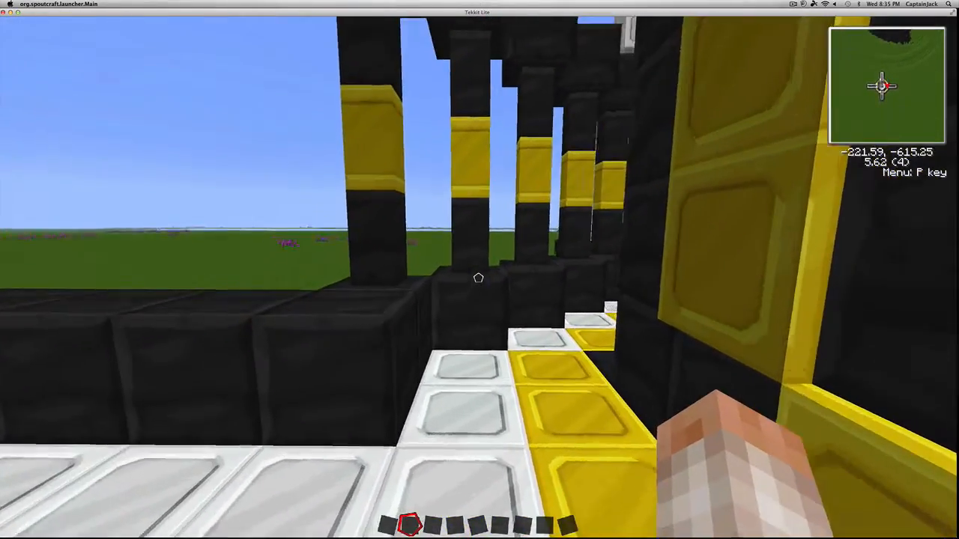
key("w")
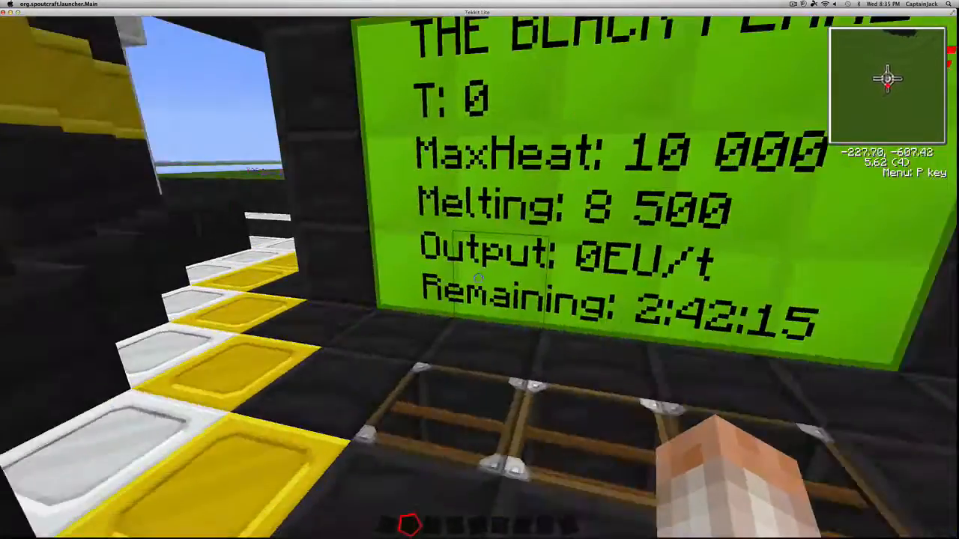
key("w")
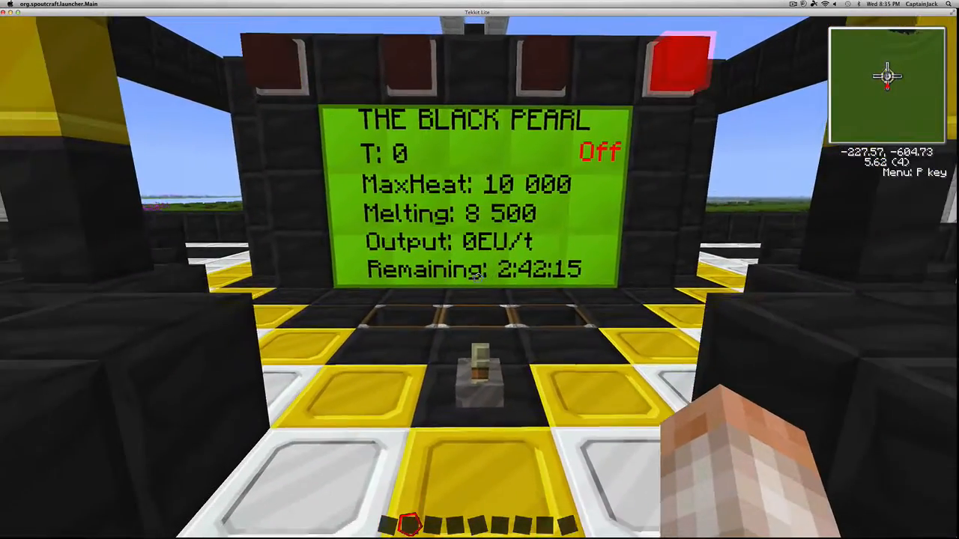
key("s")
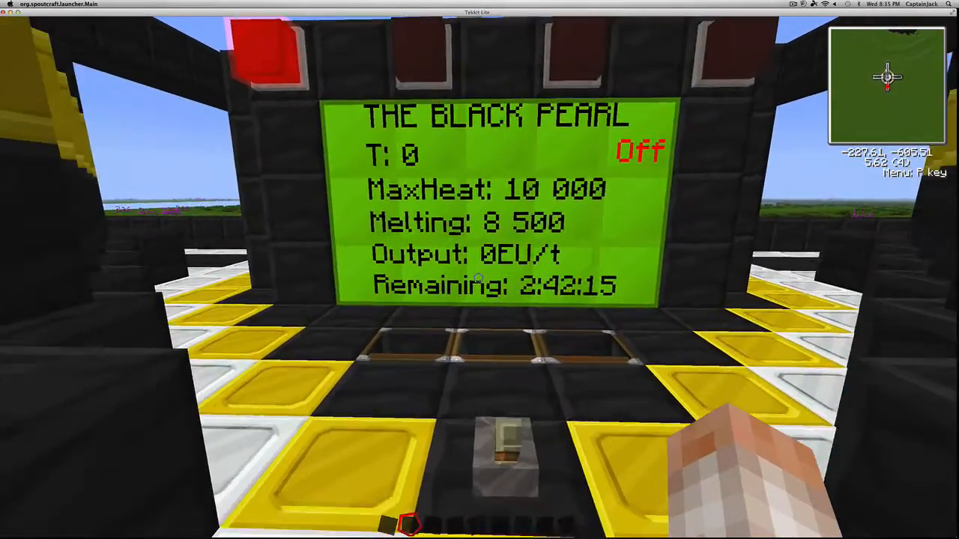
key("w")
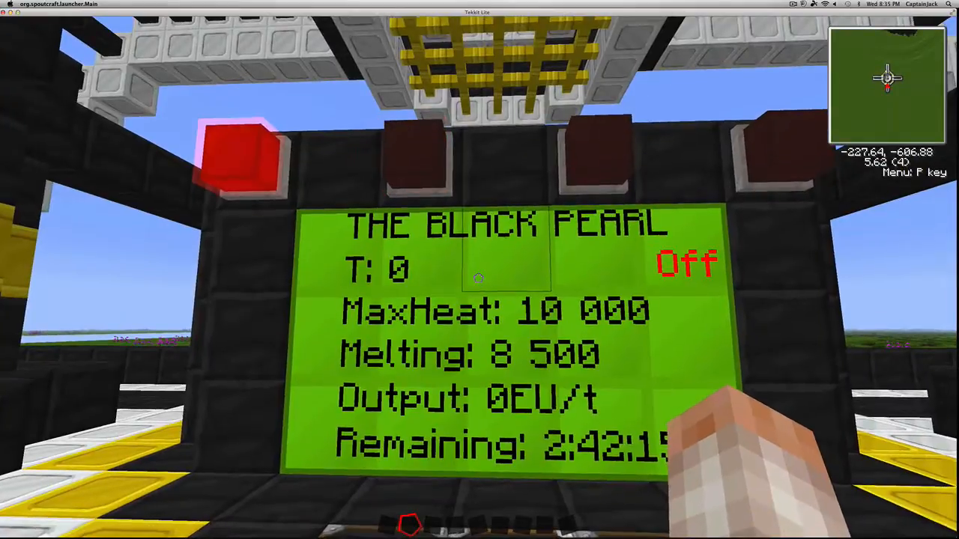
Step back to the lever and lamps by the On 4,360 EU/t display, then walk forward to the rails.
key("s")
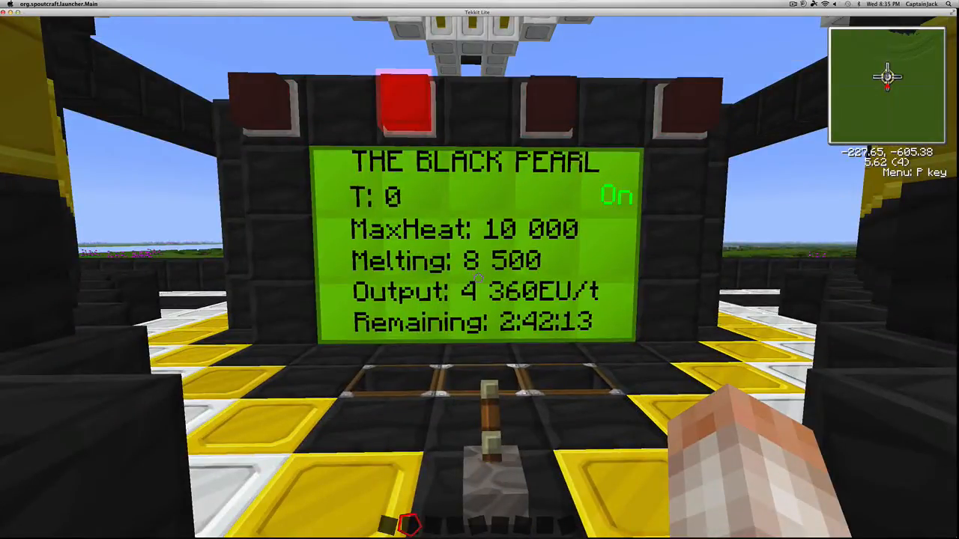
key("w")
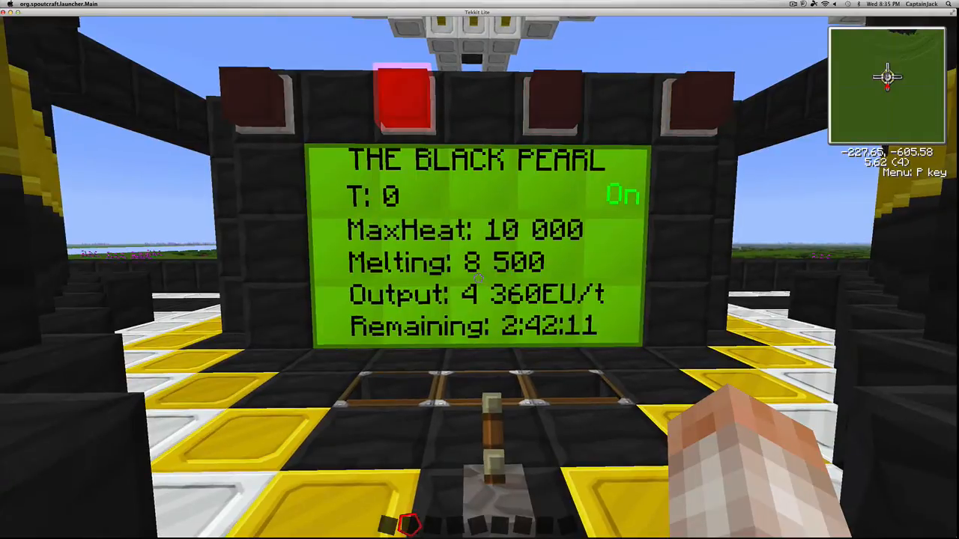
key("s")
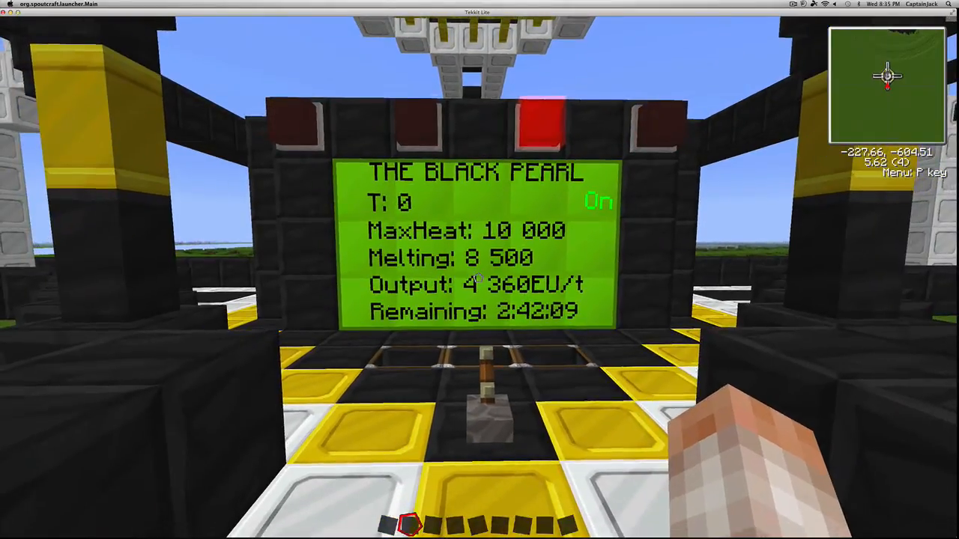
key("w")
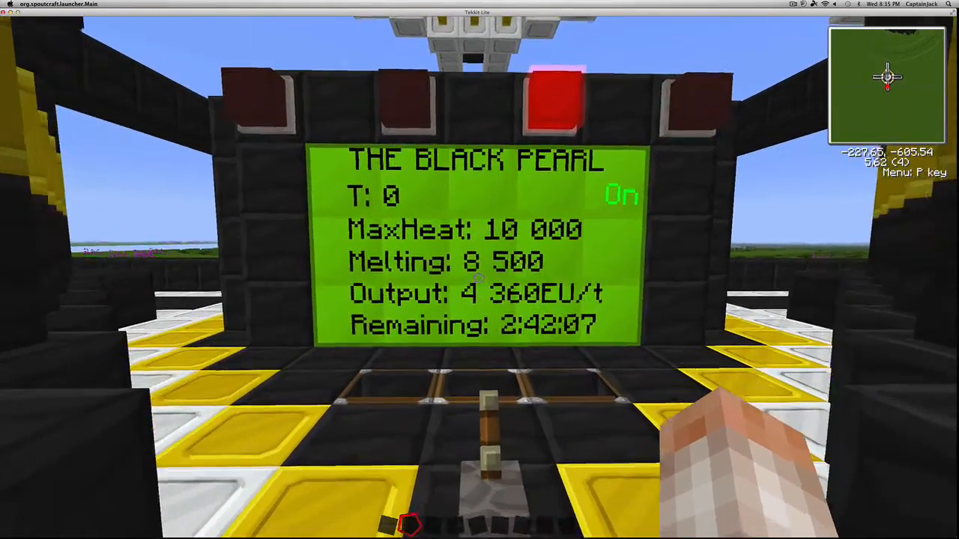
key("w")
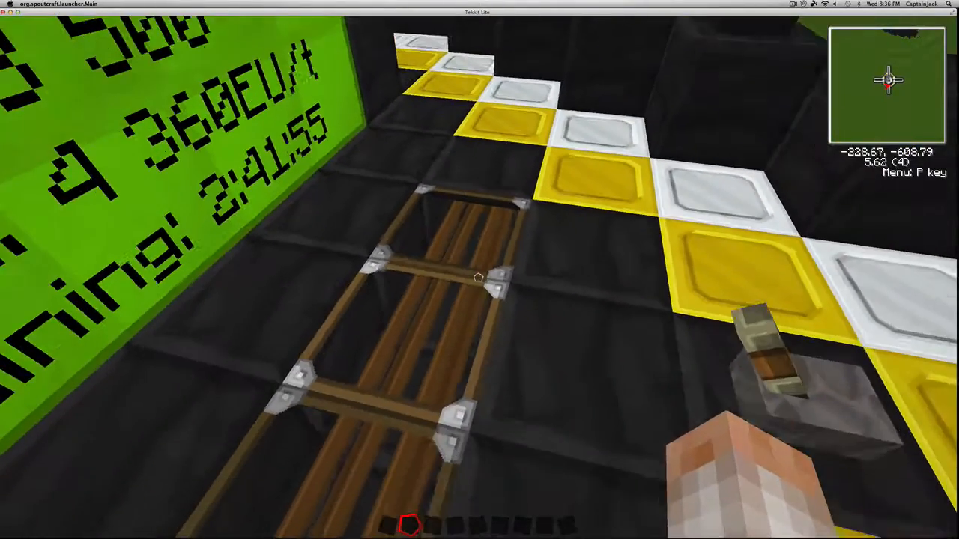
Stand over the floor hatch, then turn back to the running readout and back away from it.
key("w")
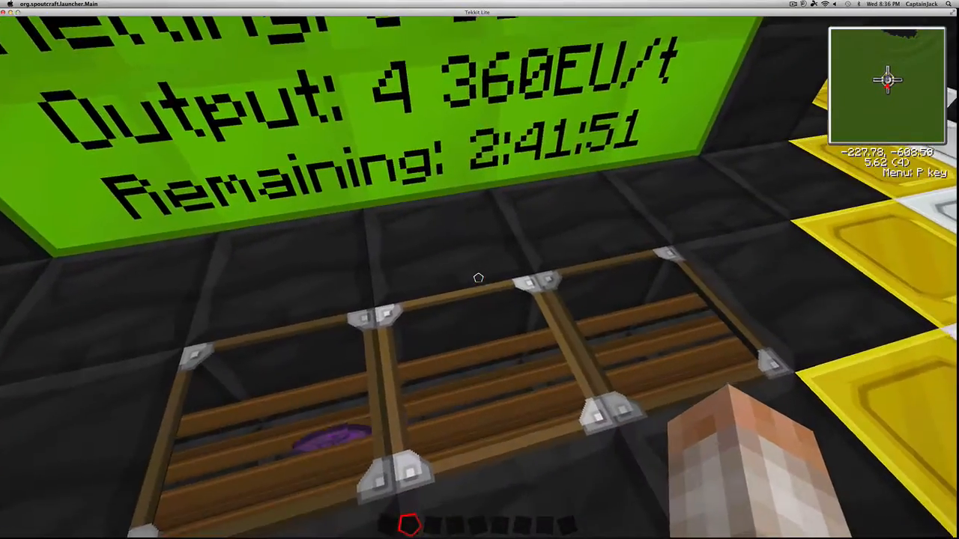
key("s")
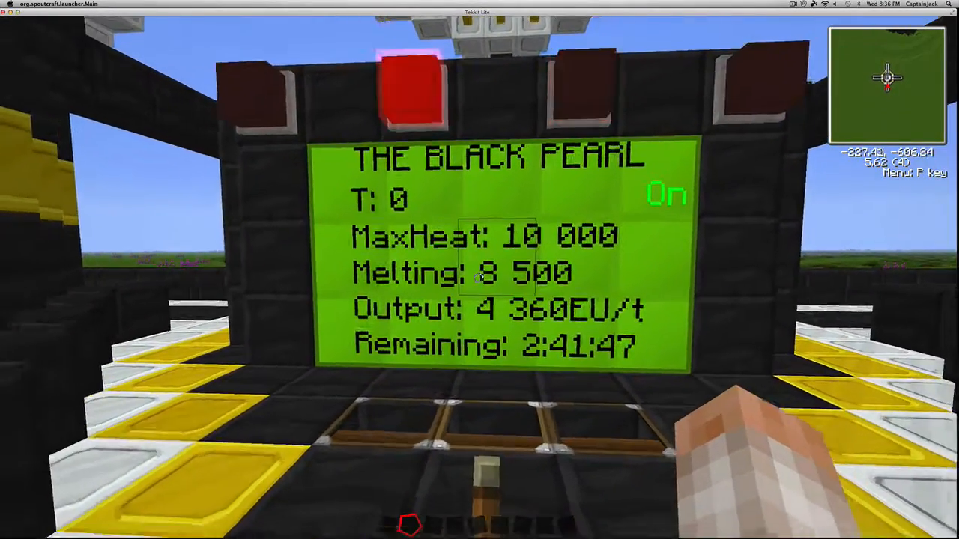
key("w")
key("s")
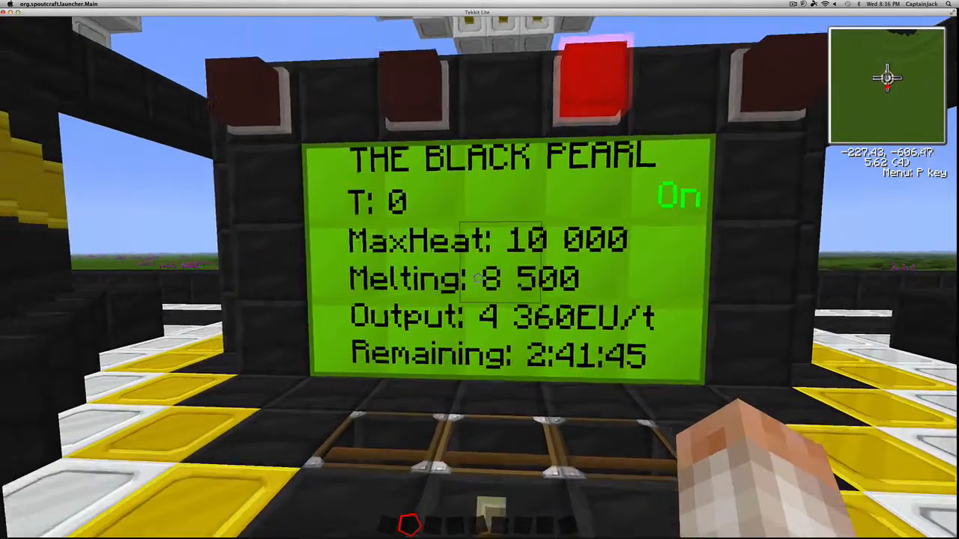
key("s")
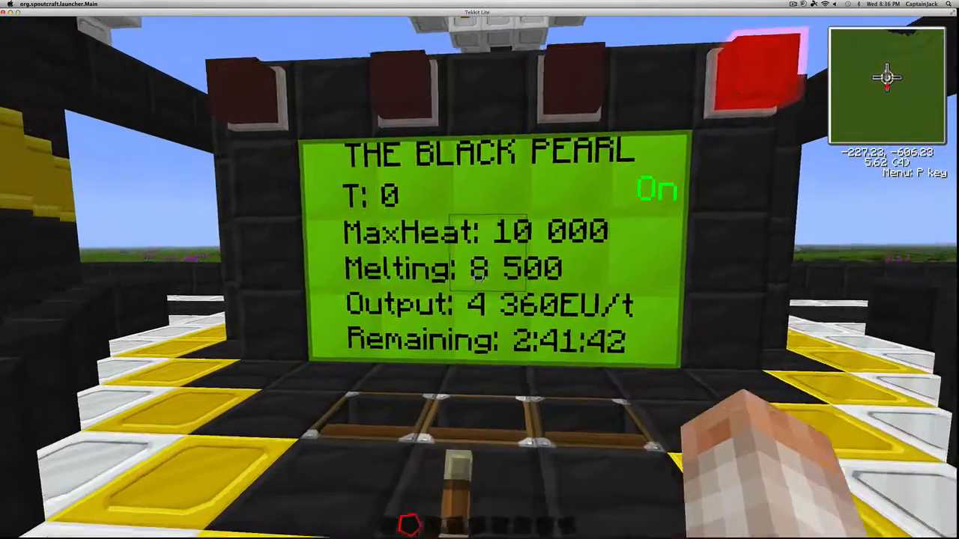
Rise beside the white arch, overlook the reactor and fly over it to its outer wall.
key("space")
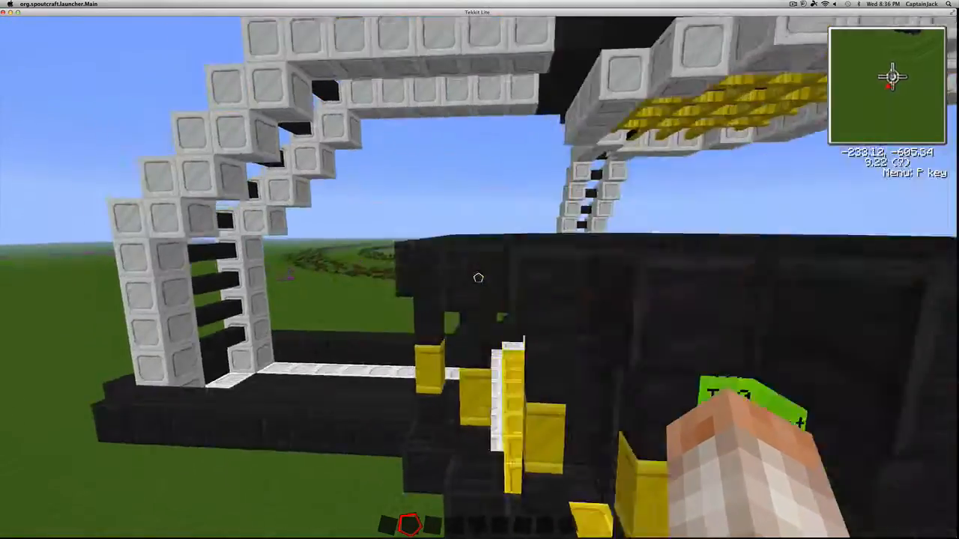
key("s")
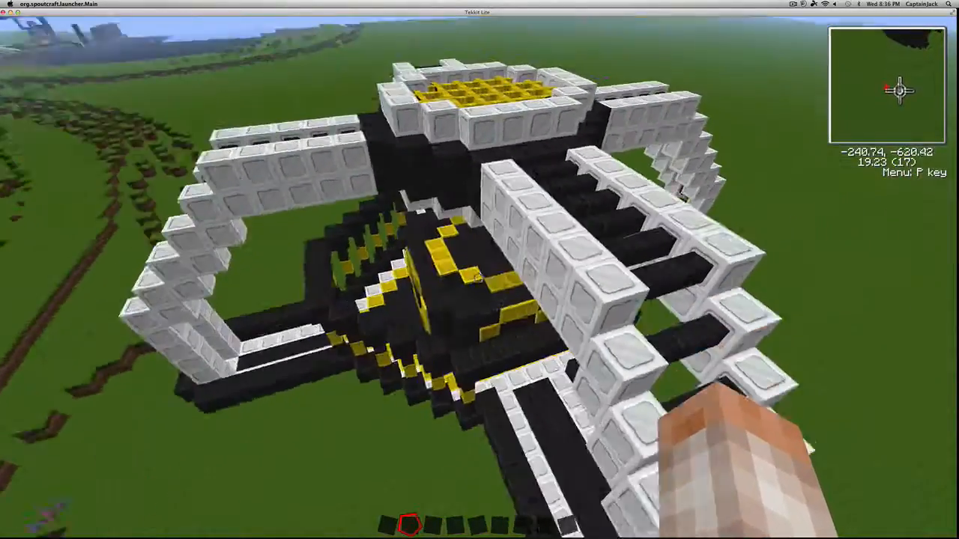
key("w")
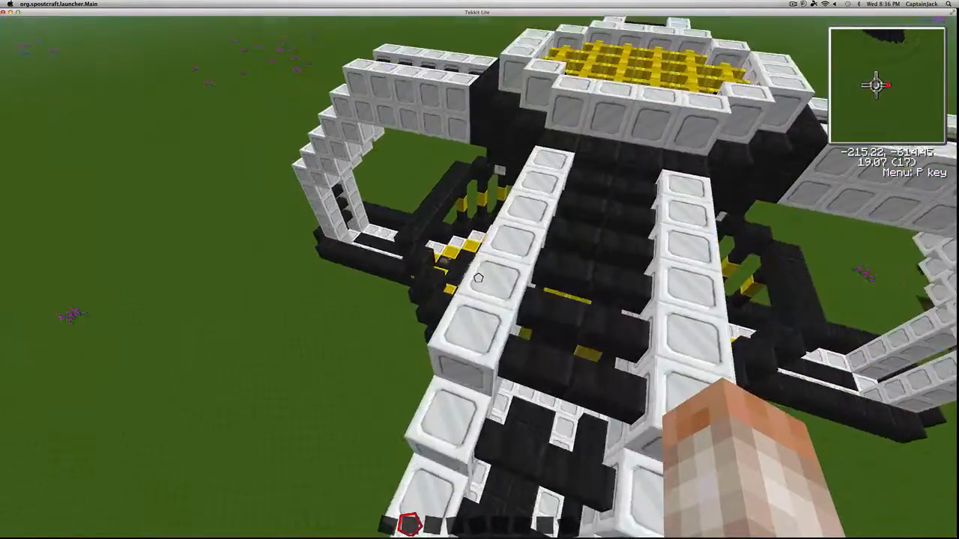
key("shift")
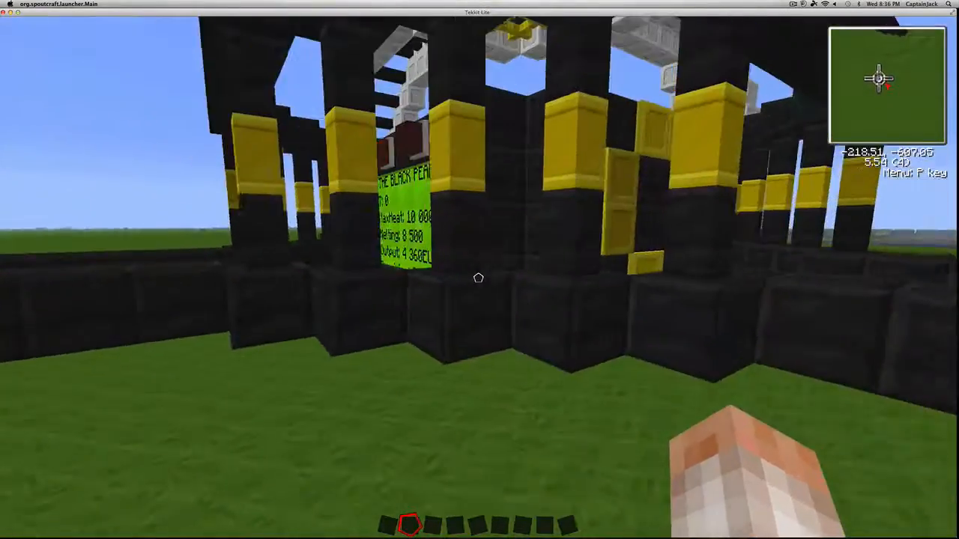
key("w")
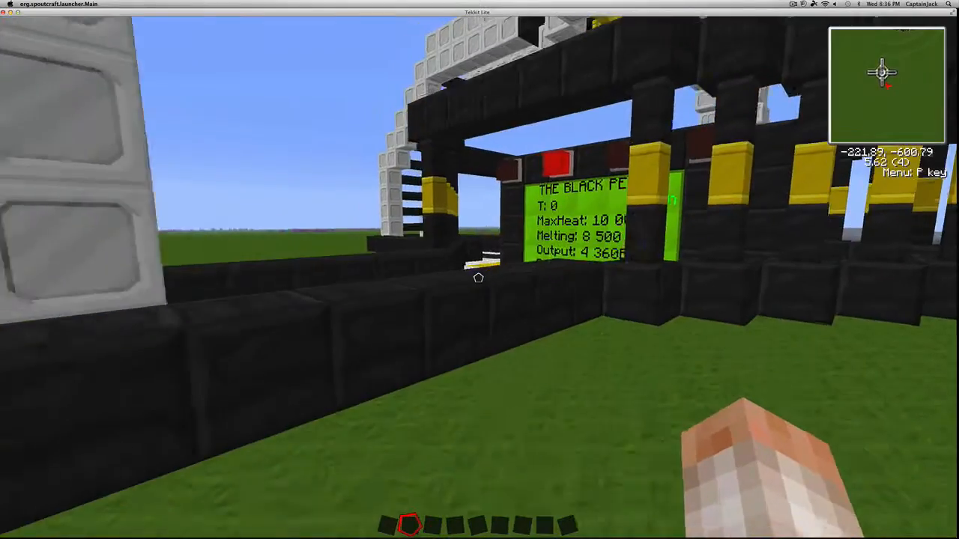
Loop past the white towers and display onto the grass, then bring up the empty inventory.
key("space")
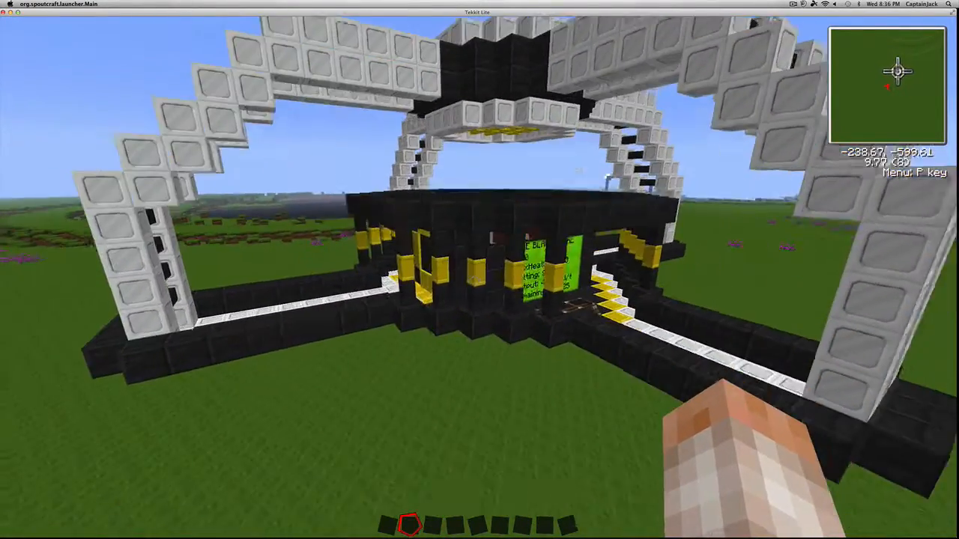
key("w")
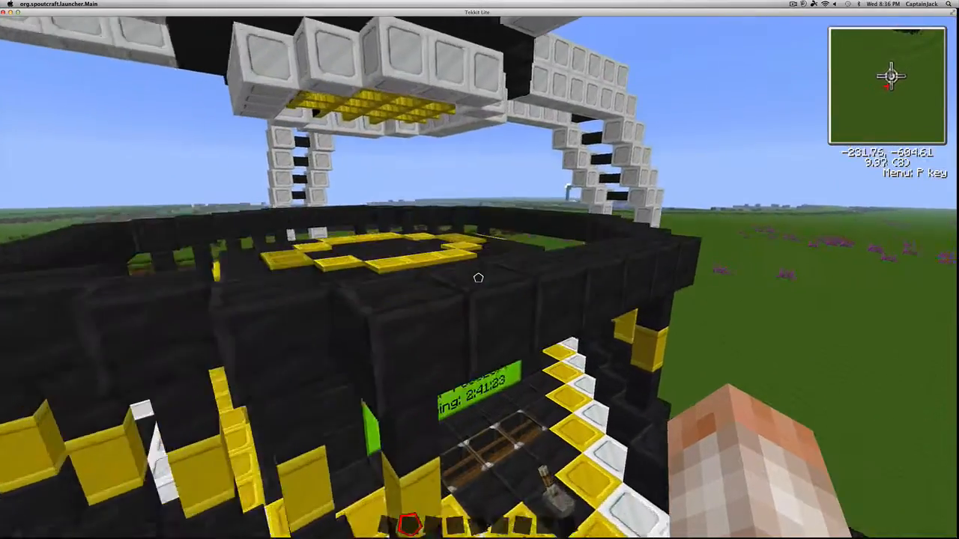
key("w")
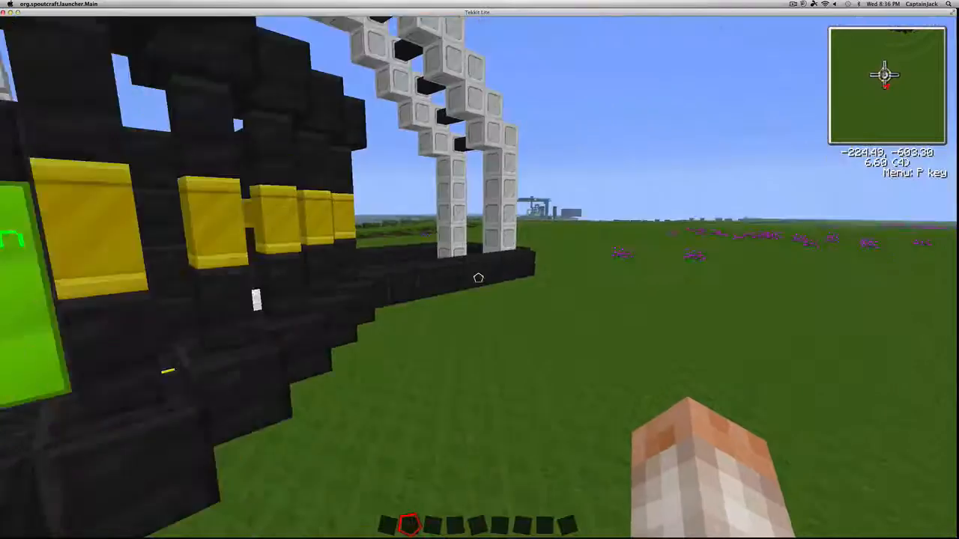
key("w")
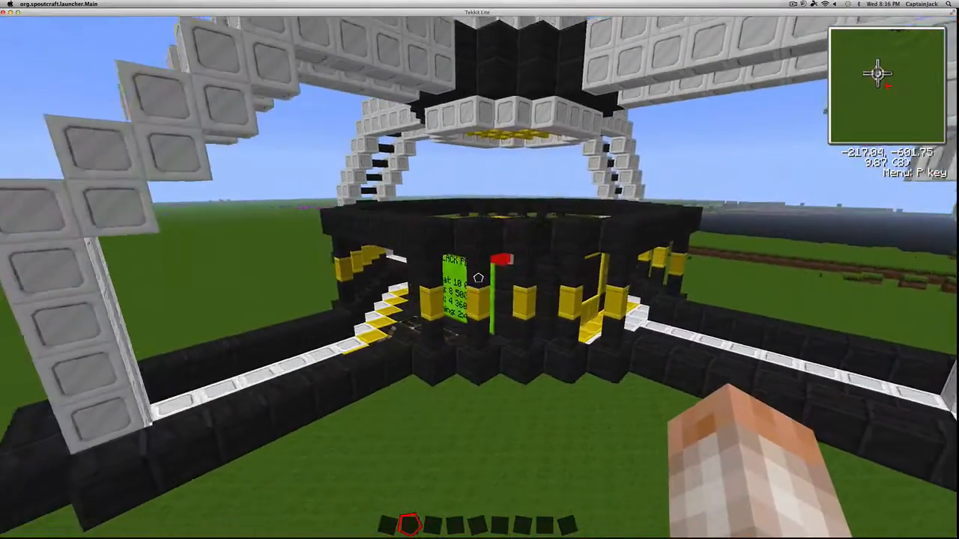
key("w")
key("w")
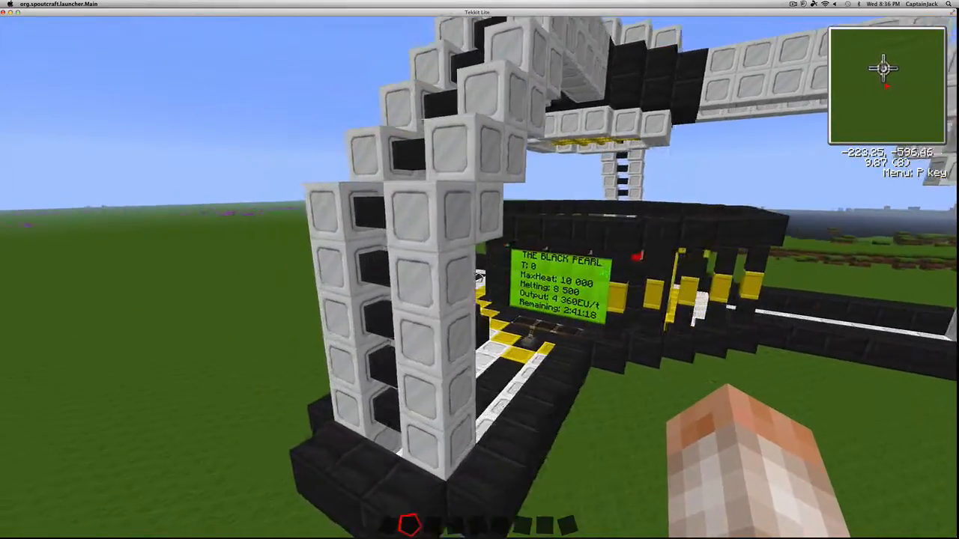
key("e")
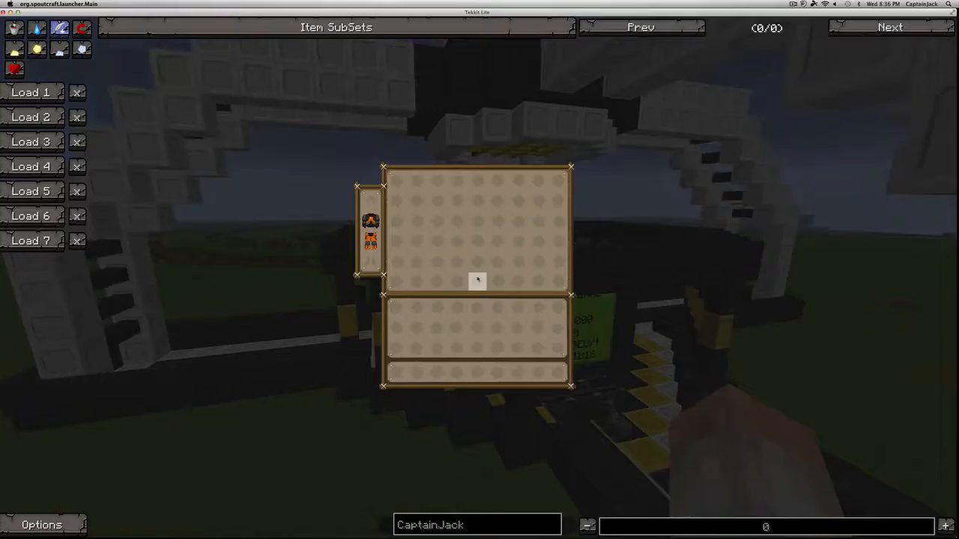